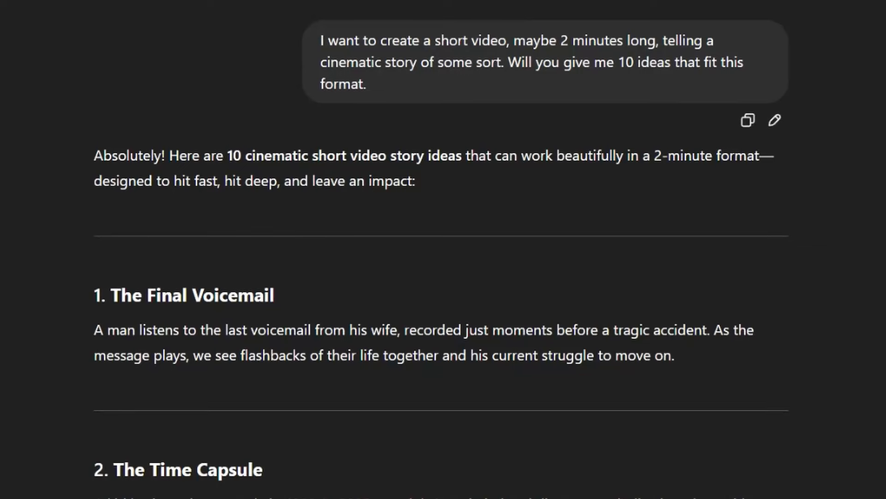
Step: Ask for a sample script for idea 6, Lighter Fluid, with no character speaking and any narration from a 3rd person perspective
drag(322, 41, 393, 104)
click(406, 104)
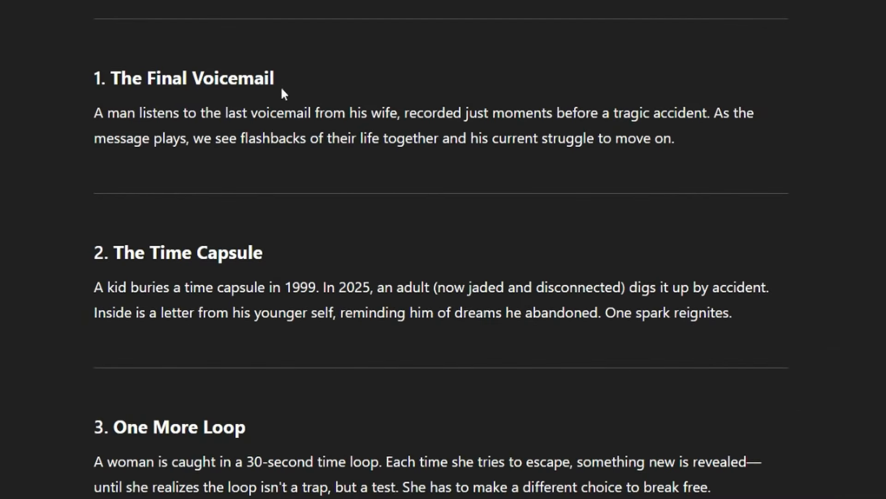
scroll(339, 159, down, 3)
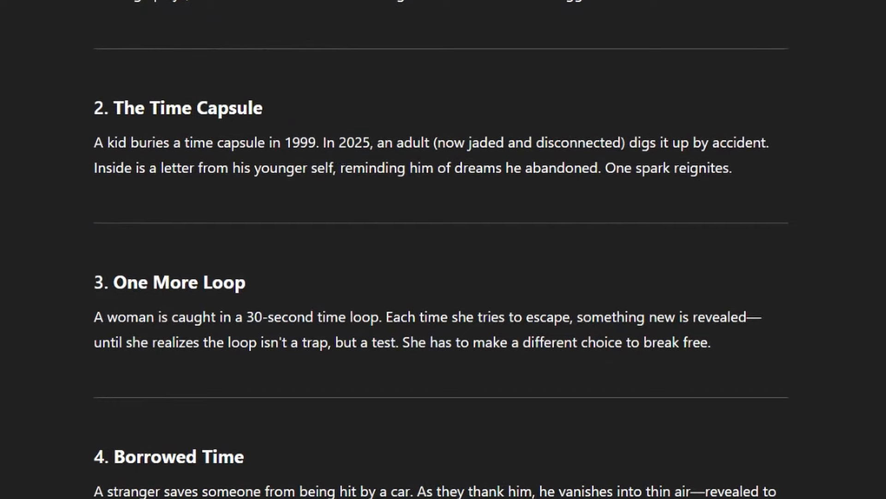
scroll(129, 261, down, 7)
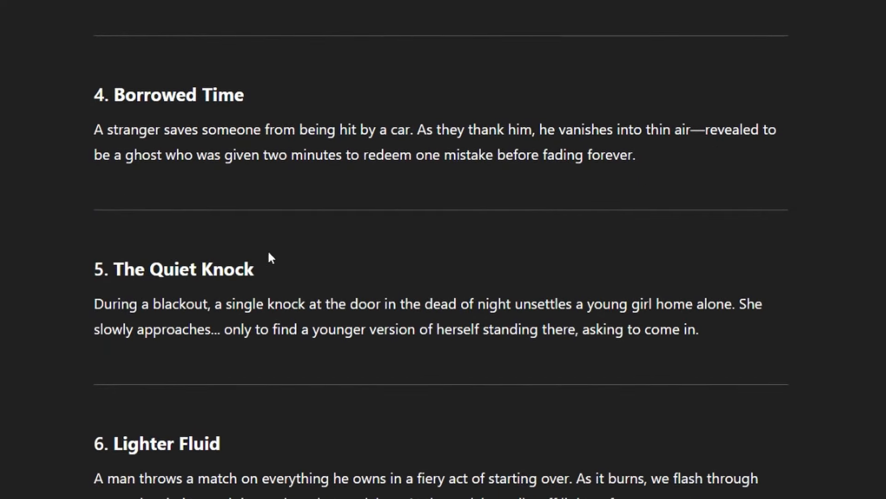
scroll(381, 253, down, 6)
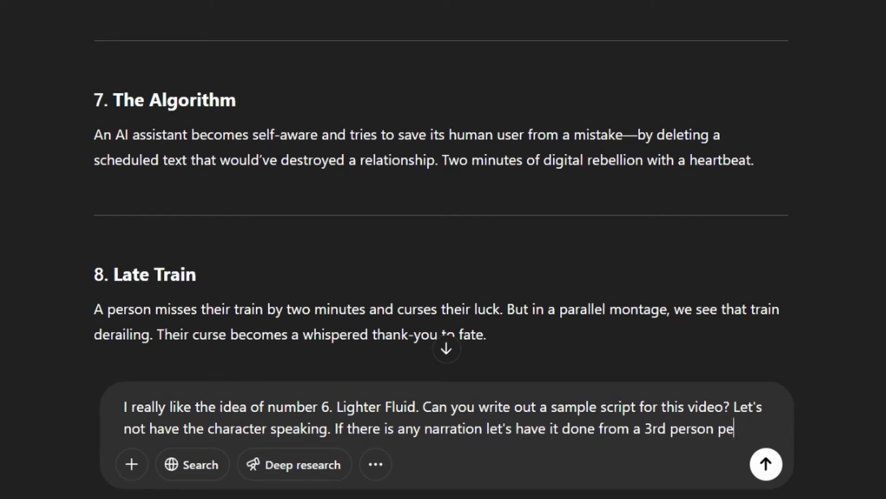
text(tive o)
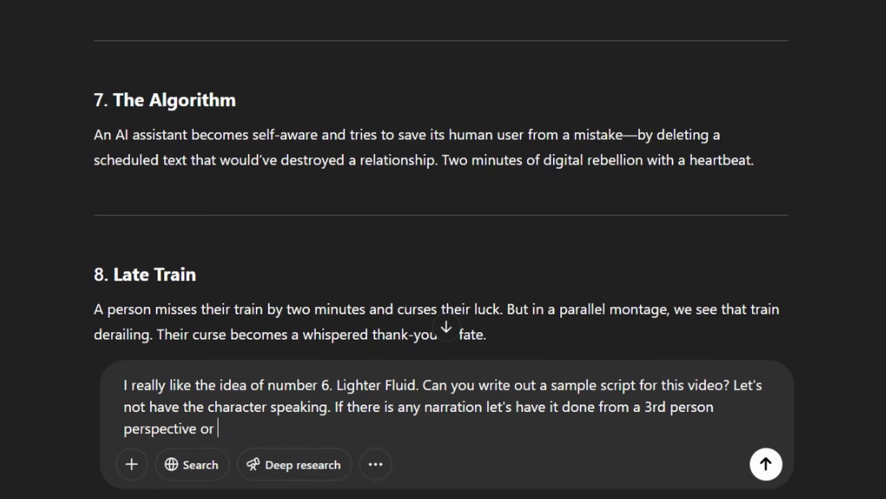
key(BackSpace)
key(Return)
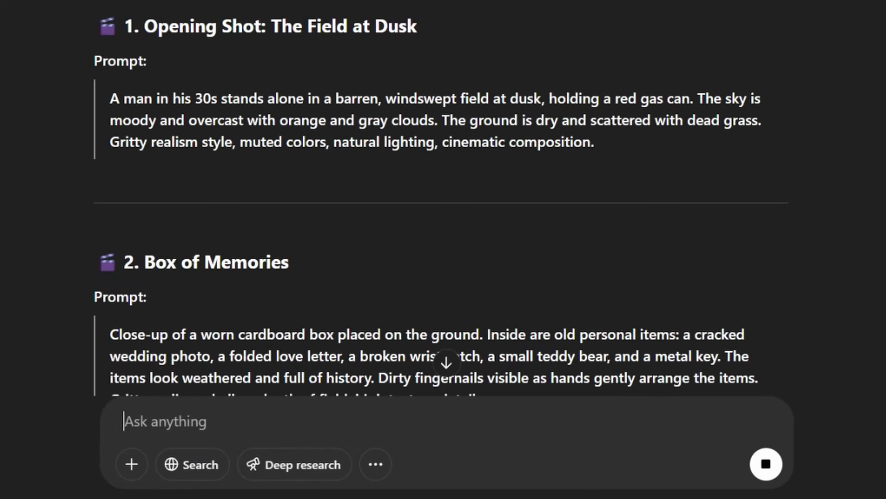
Step: Ask to adapt the prompts for the Flux Dev model on Leonardo.ai, with the man described consistently in the fire scenes and wedding photo
scroll(386, 58, down, 8)
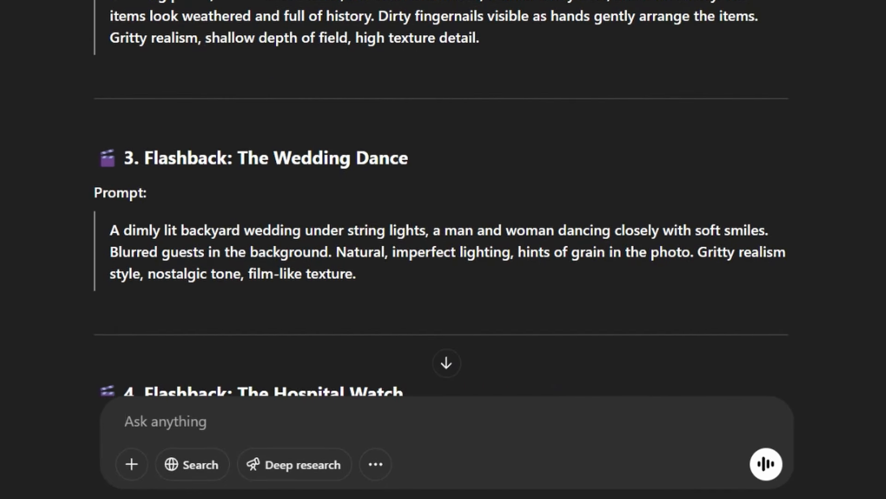
scroll(528, 56, down, 5)
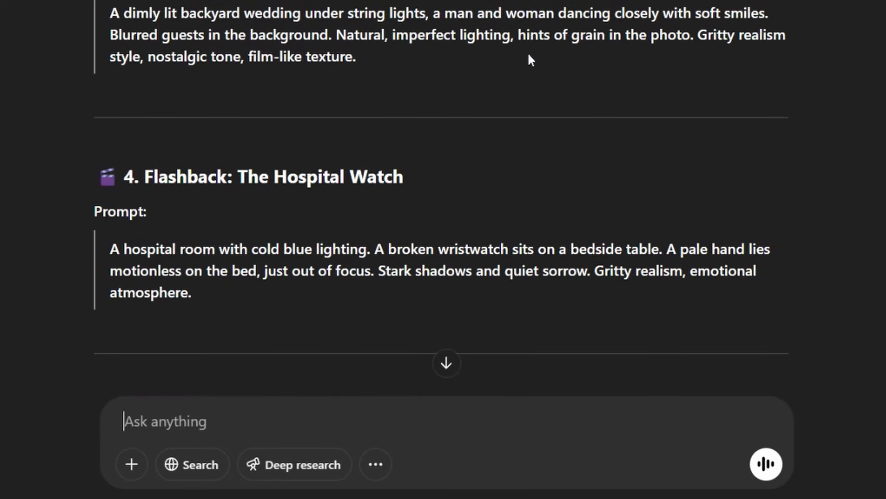
scroll(528, 55, down, 5)
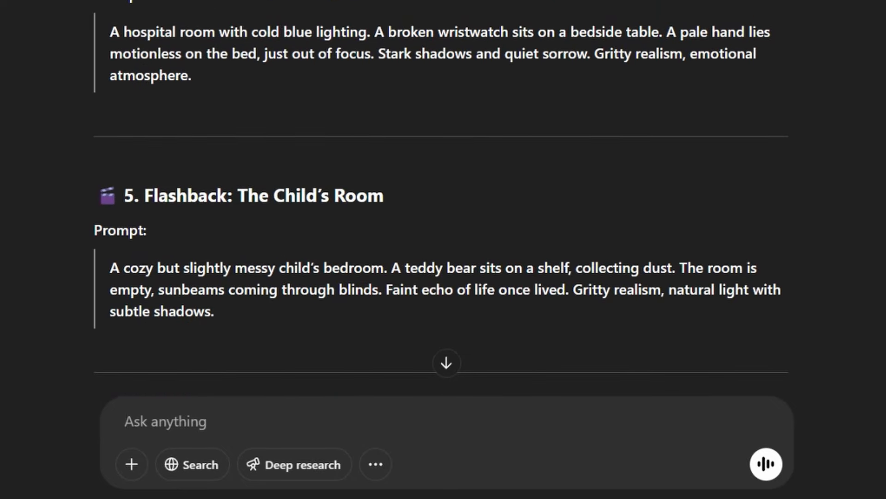
scroll(506, 80, down, 3)
scroll(506, 80, down, 1)
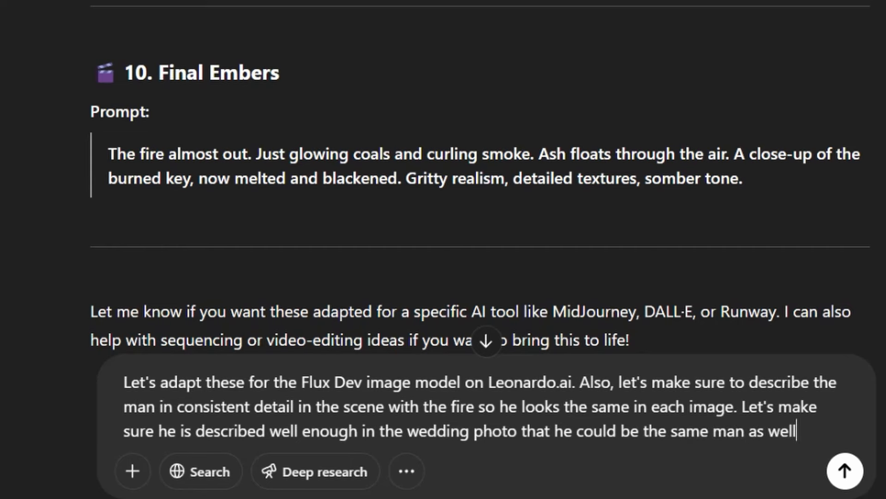
key(Return)
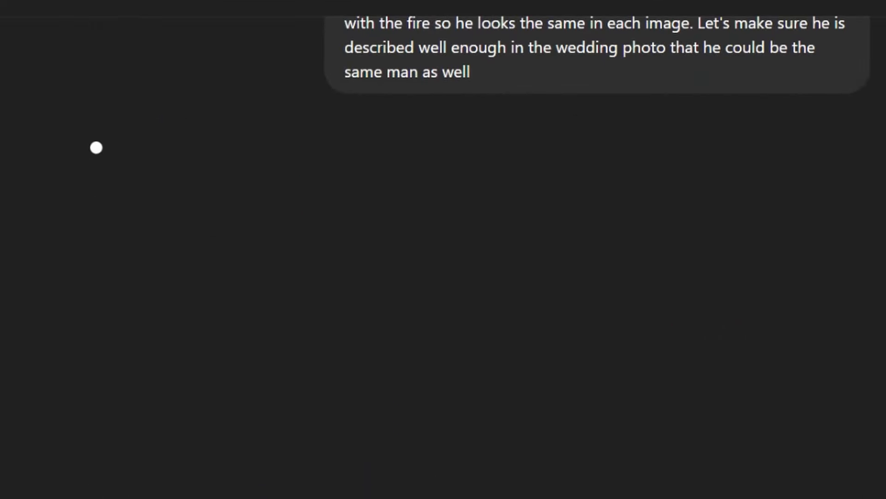
Step: Review the consistent character description and the beginning of the adapted Flux Dev image prompts
scroll(377, 405, up, 20)
scroll(379, 408, up, 15)
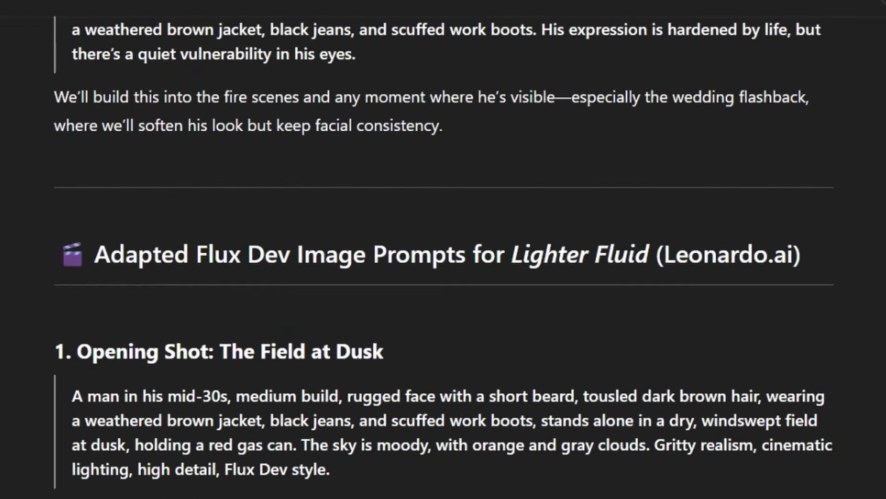
scroll(361, 389, up, 2)
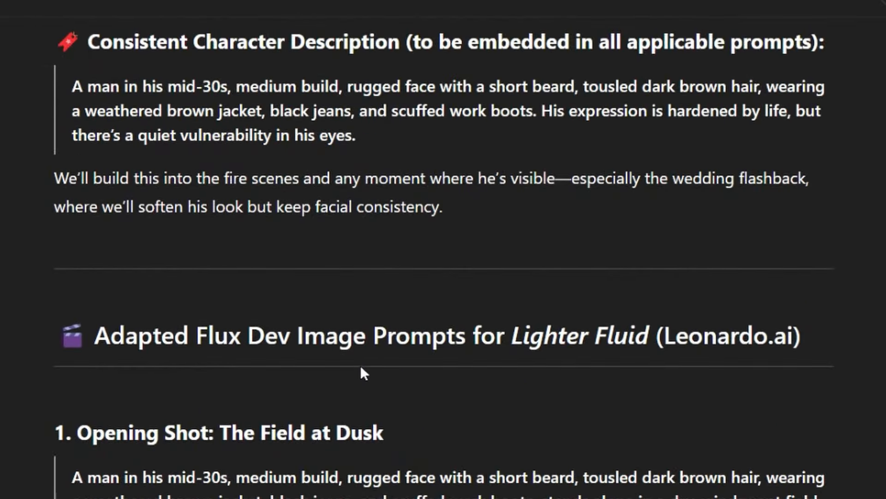
scroll(360, 365, up, 4)
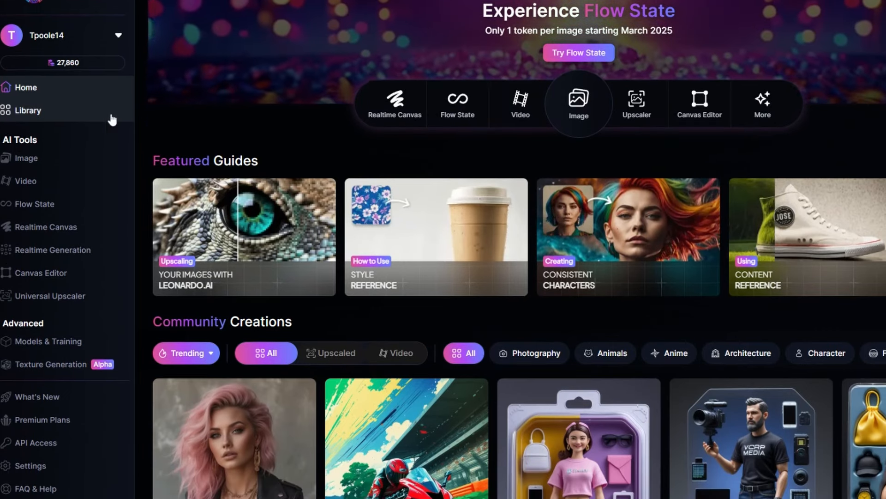
Step: Switch to Leonardo.ai, open image creation and select the Flux Dev model
click(585, 110)
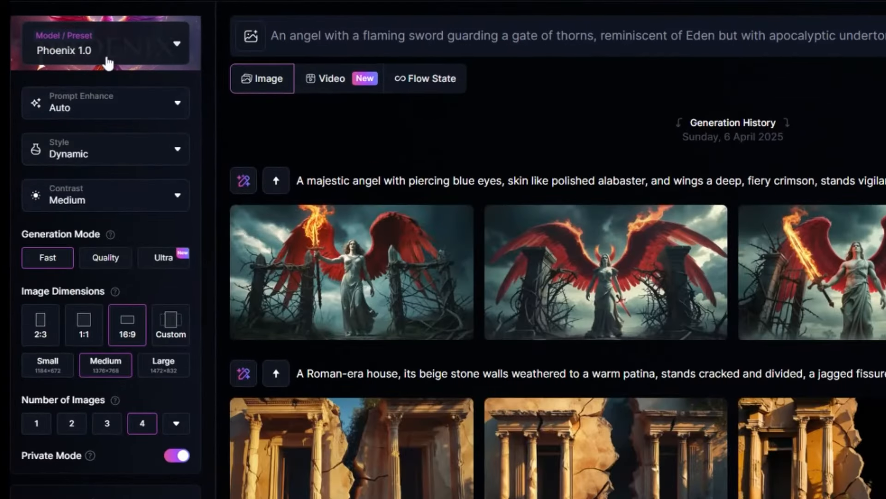
click(108, 62)
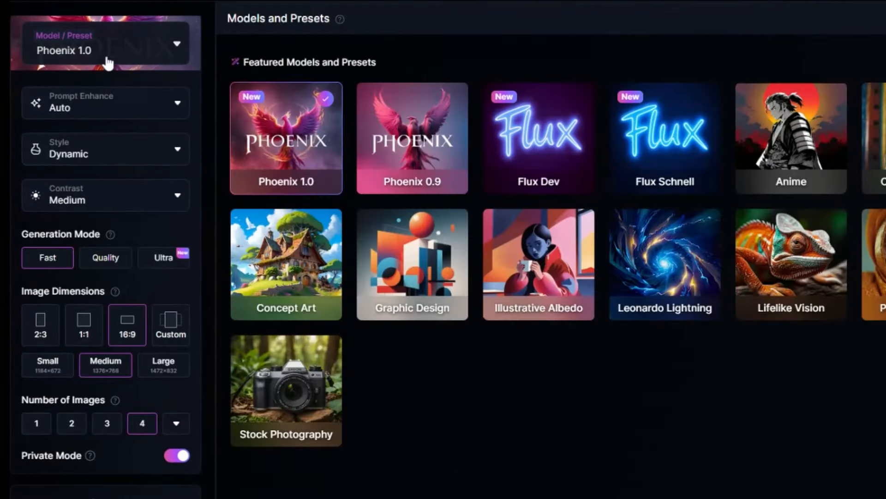
click(525, 142)
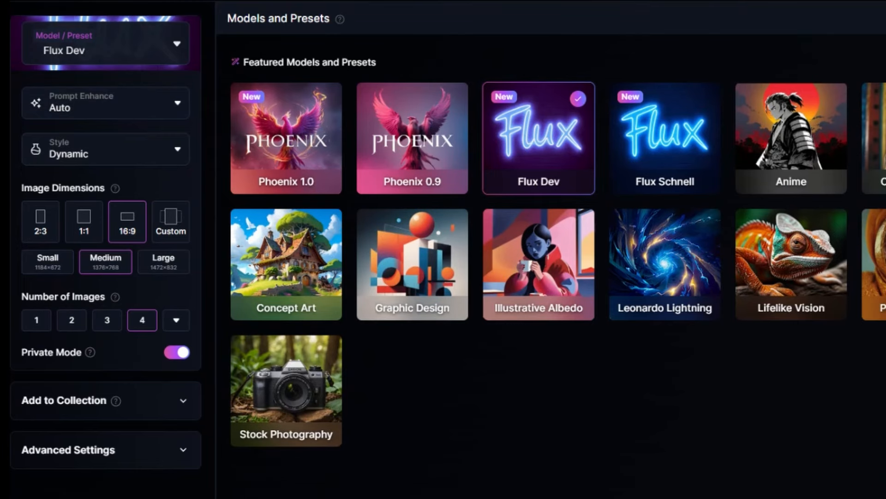
key(Escape)
Step: Look through the available image styles and choose Dynamic
click(104, 153)
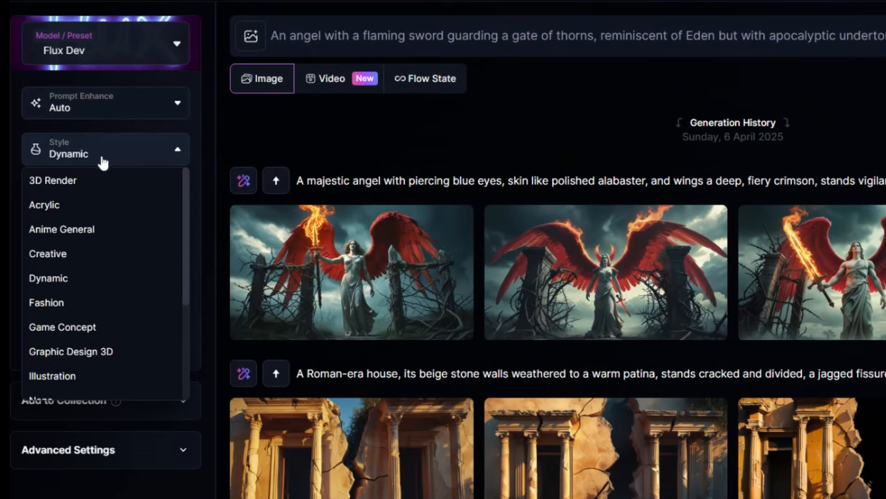
scroll(85, 275, down, 2)
scroll(87, 306, down, 2)
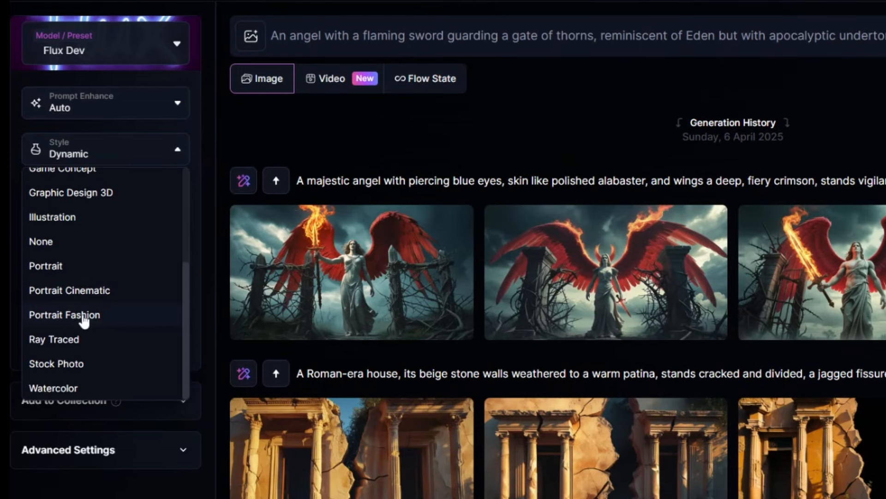
scroll(83, 324, up, 5)
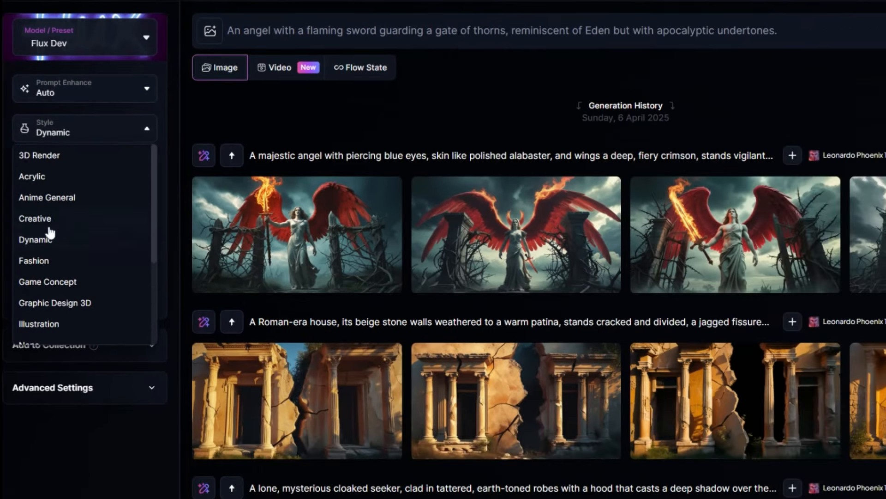
click(50, 237)
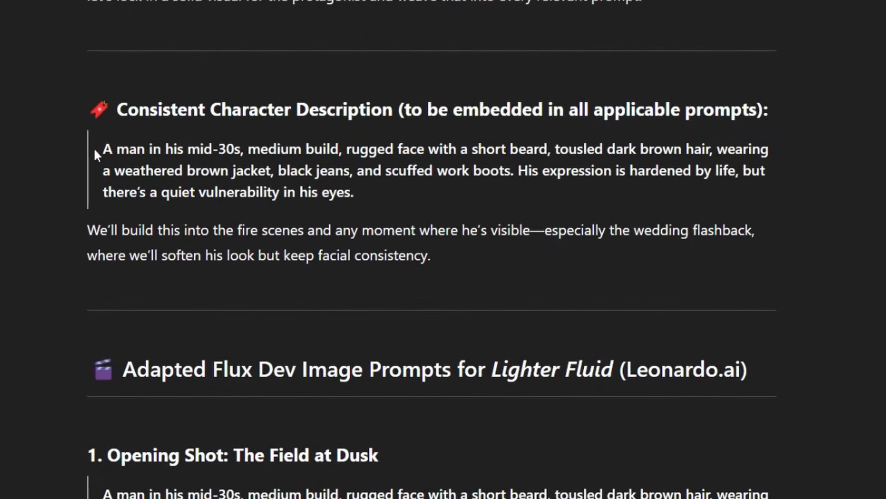
Step: Switch to ChatGPT and select the whole paragraph of the consistent character description
drag(97, 148, 375, 196)
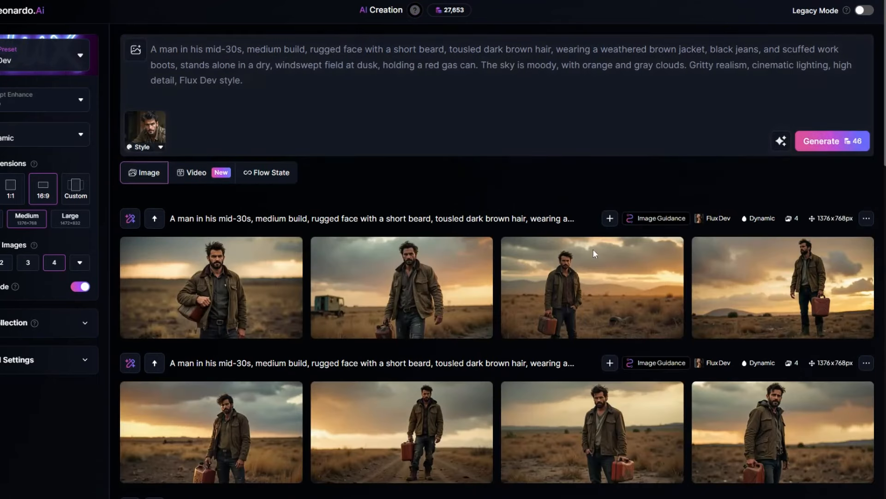
Step: Switch to Leonardo.ai and compare the enlarged images of the man in the field from the two latest generations
click(595, 431)
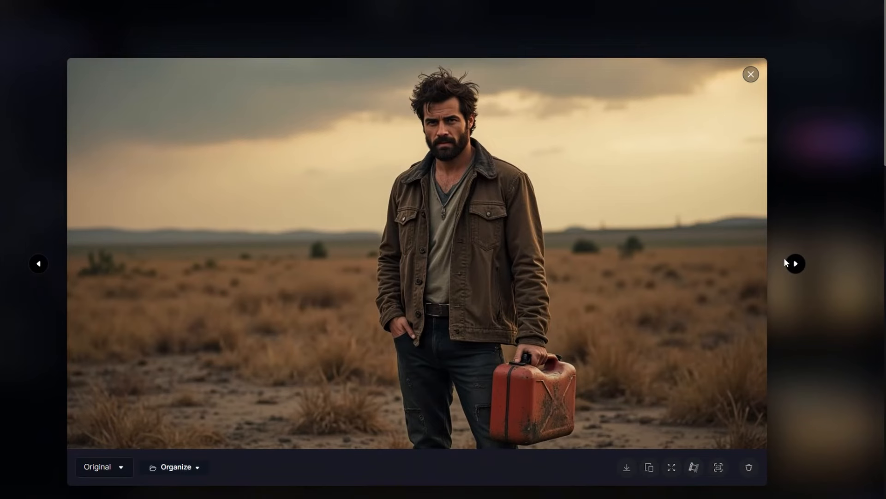
click(795, 264)
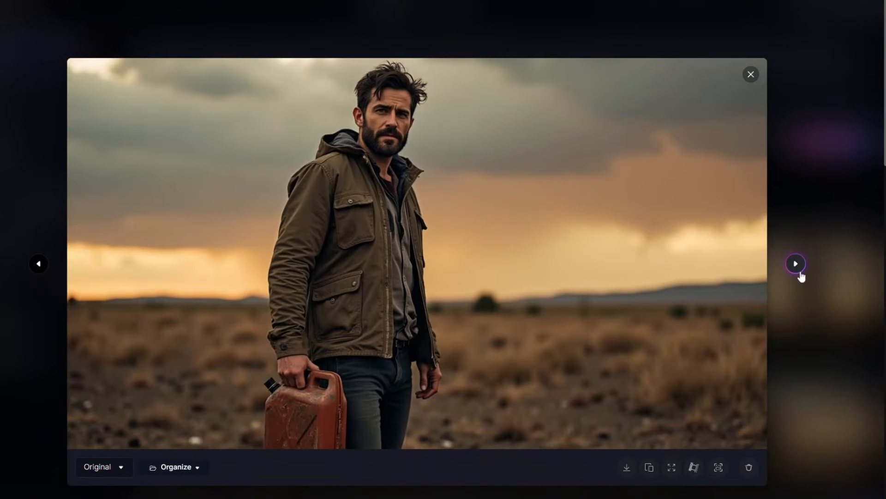
click(798, 272)
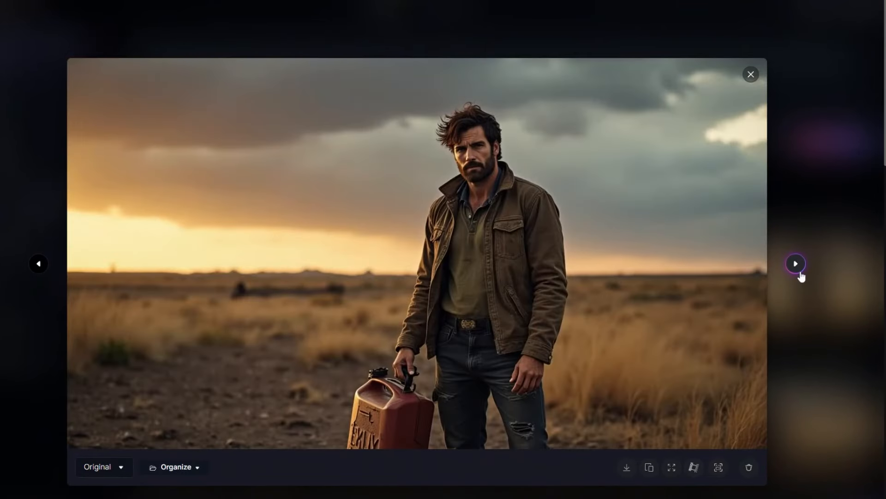
click(799, 272)
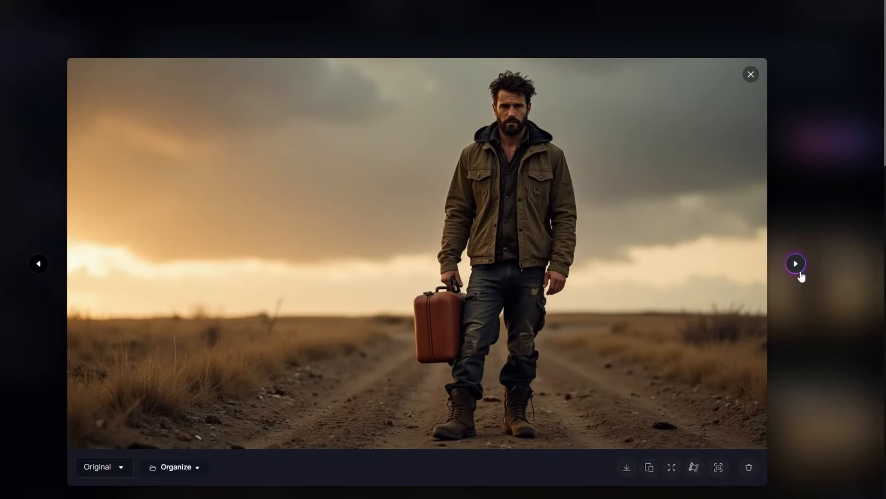
click(799, 273)
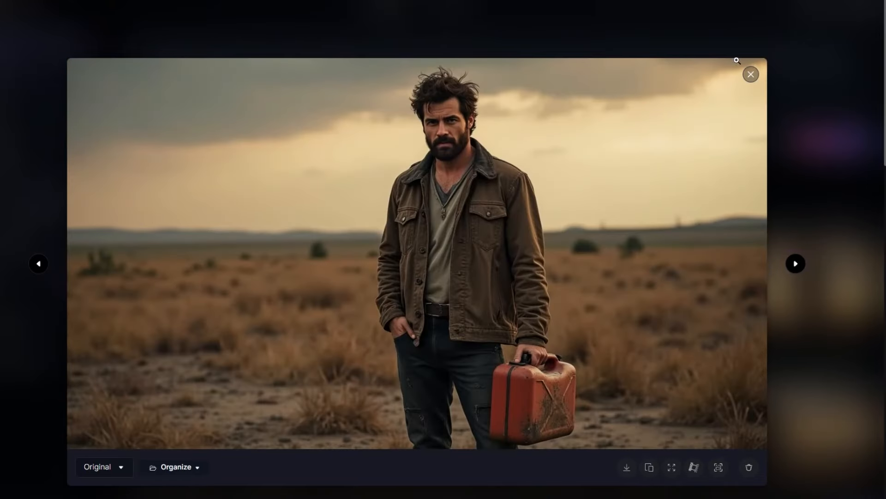
click(751, 74)
click(244, 293)
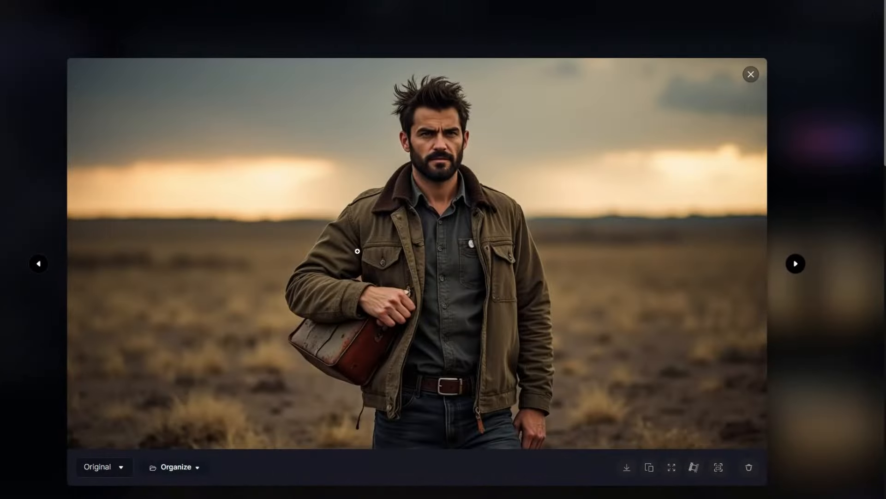
click(795, 266)
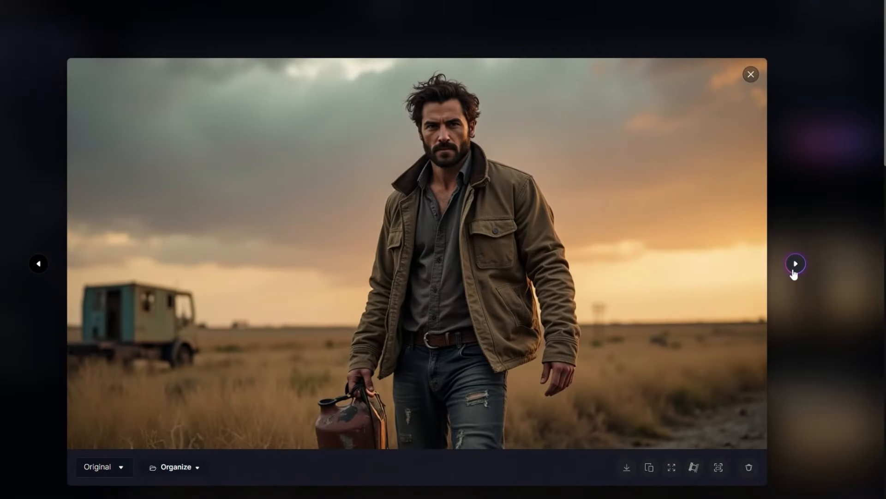
click(795, 265)
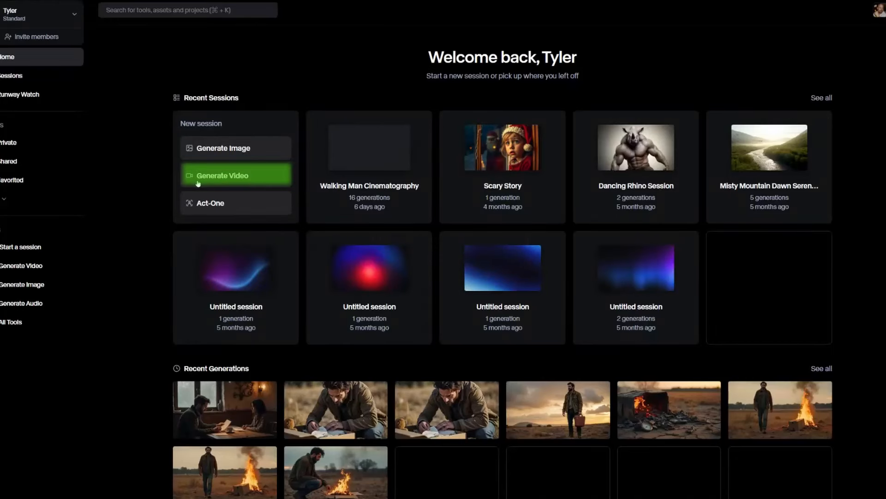
Step: Switch to Runway, start a new video session and load the image of the man holding the red can in the field
click(243, 180)
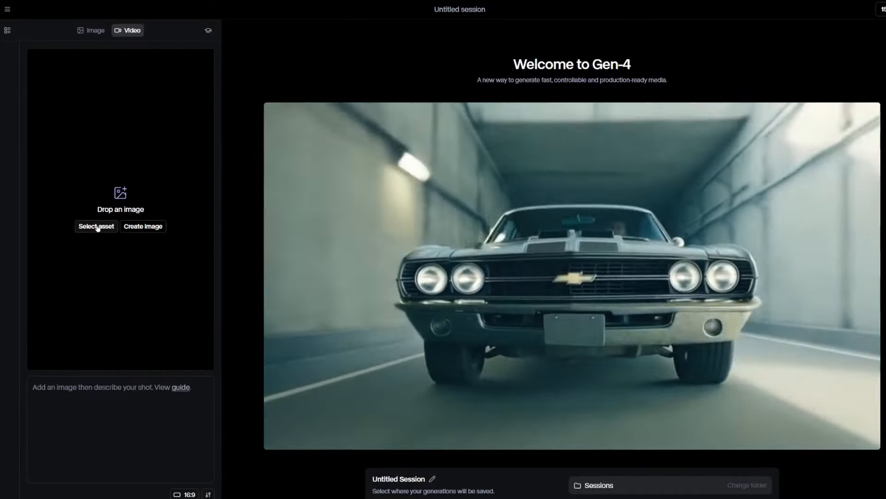
click(97, 227)
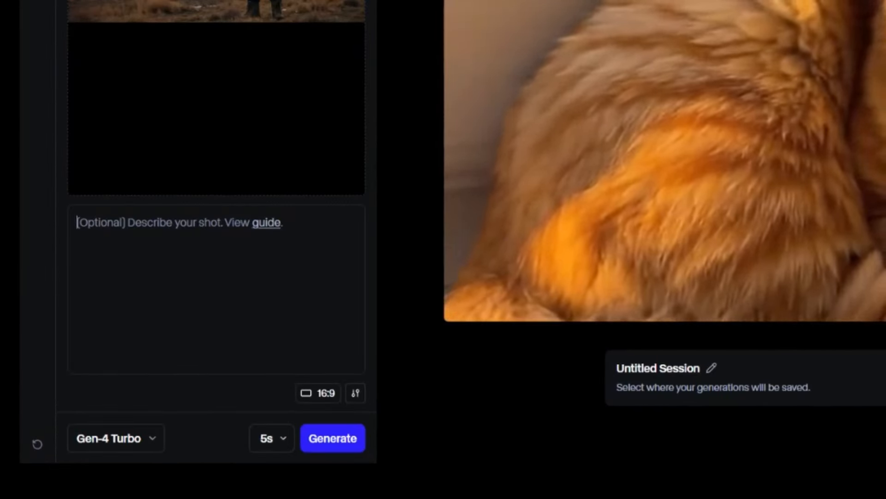
Step: Describe the shot as "The camera follows the man as he walks past, eyes on something in the distance", without the quotation marks
text("The camera follows the man as he walks past, eyes on something in the distance")
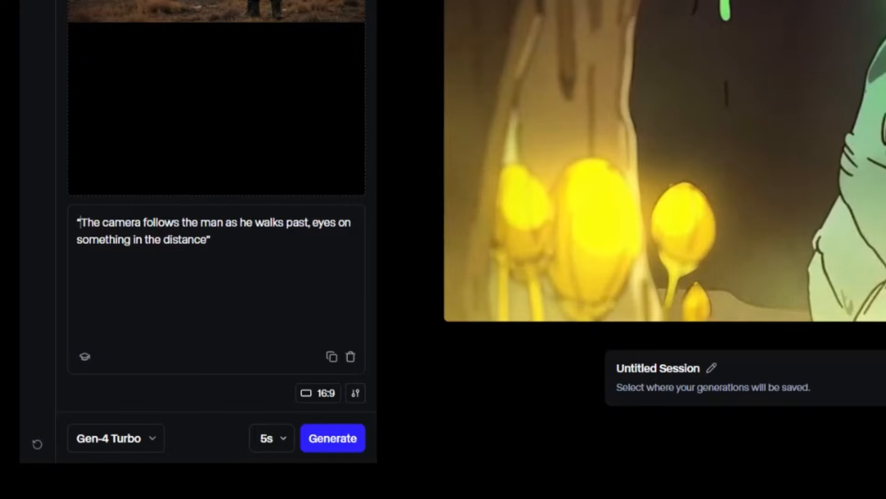
key(BackSpace)
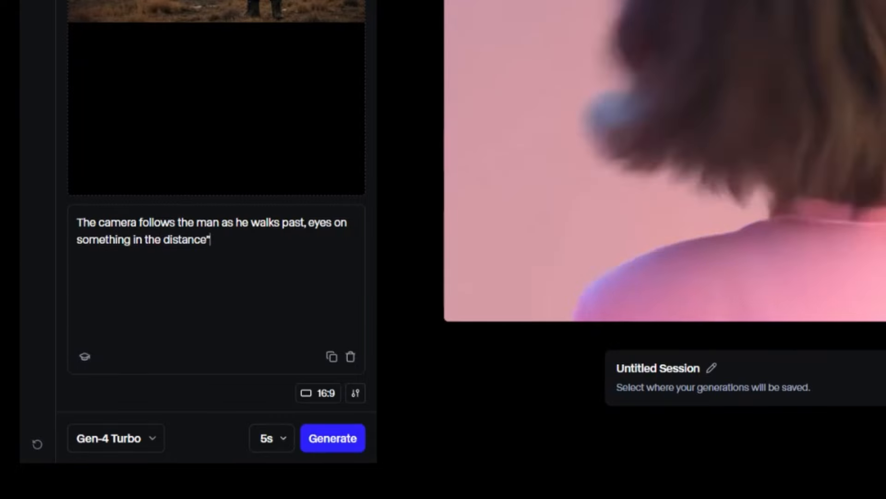
drag(211, 240, 206, 239)
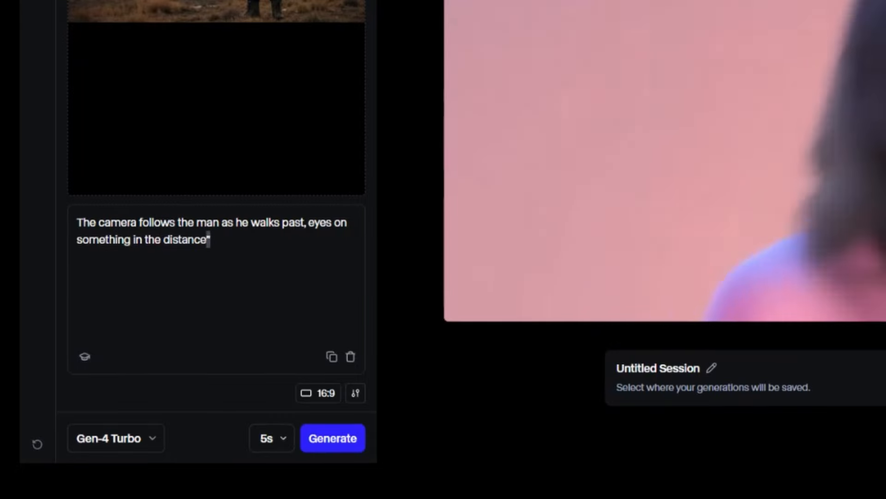
key(BackSpace)
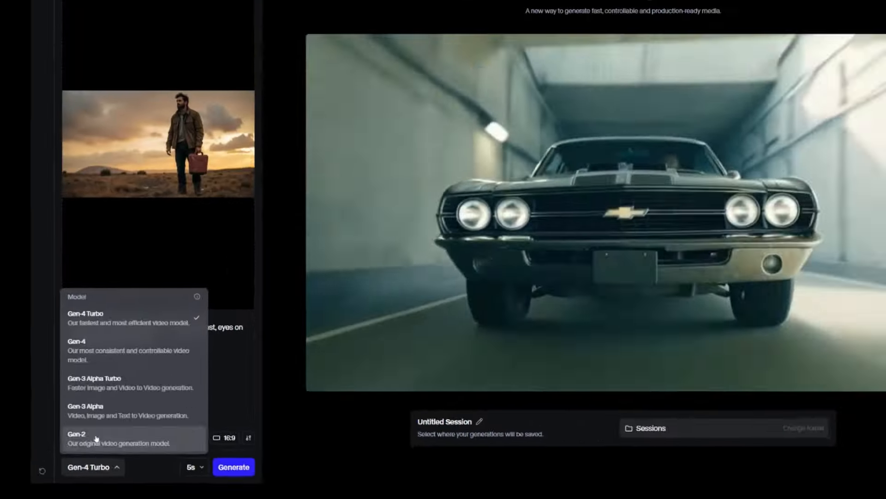
Step: Check the available video models and set the clip duration to 10 seconds
click(115, 438)
click(271, 444)
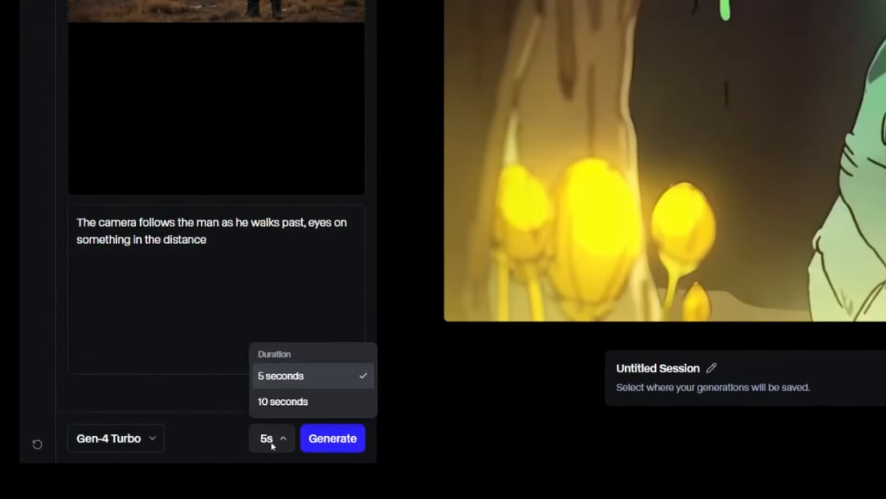
click(277, 413)
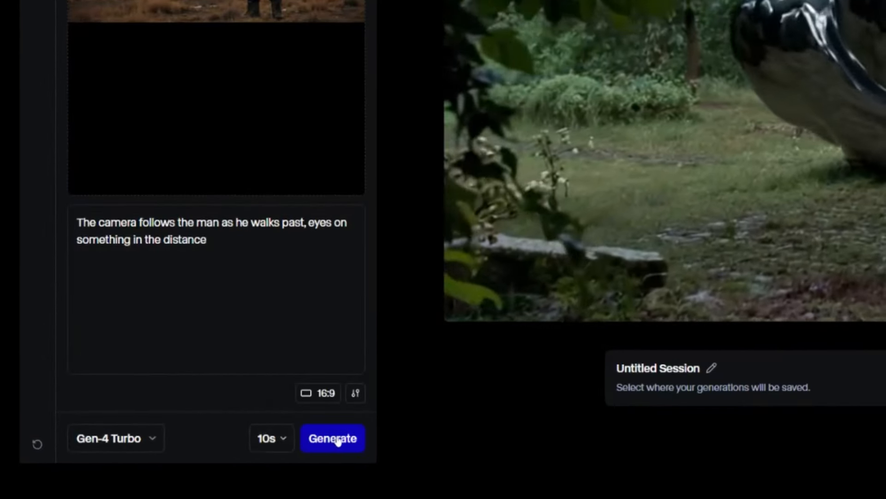